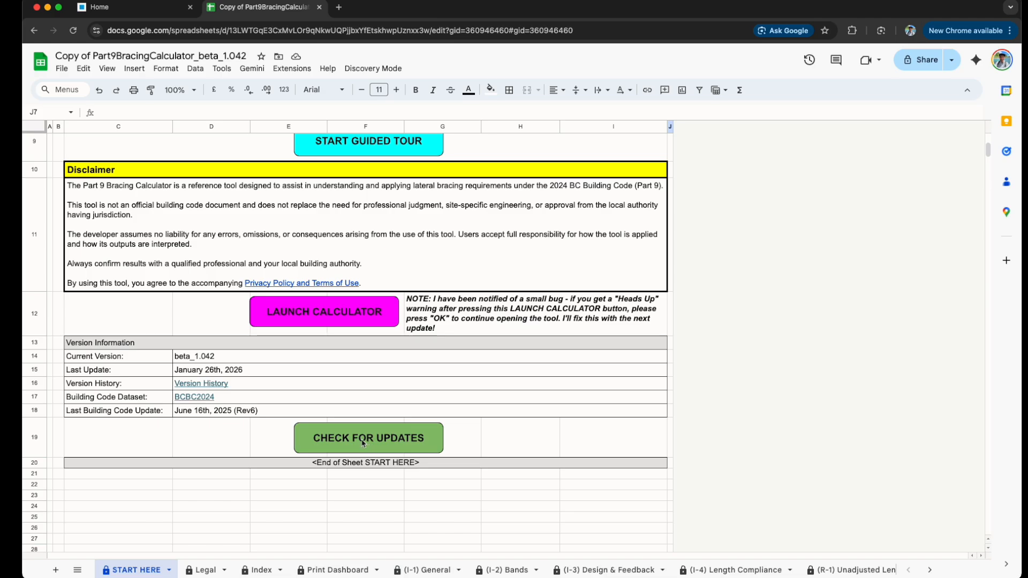
Step: Open the Part 9 Bracing website's calculator beta download page and view its download section
click(134, 15)
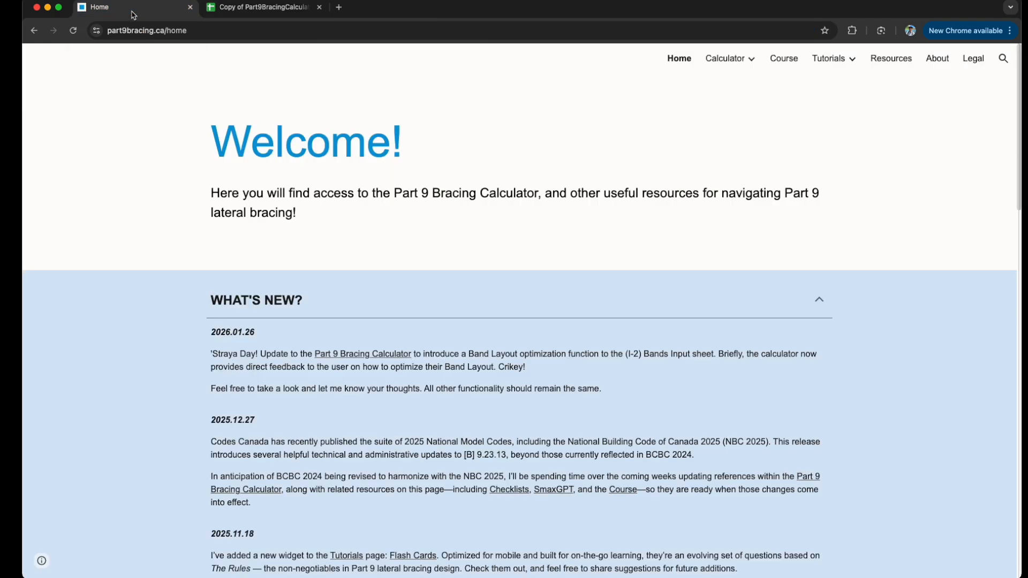
mouse_move(728, 59)
click(735, 83)
scroll(455, 271, down, 4)
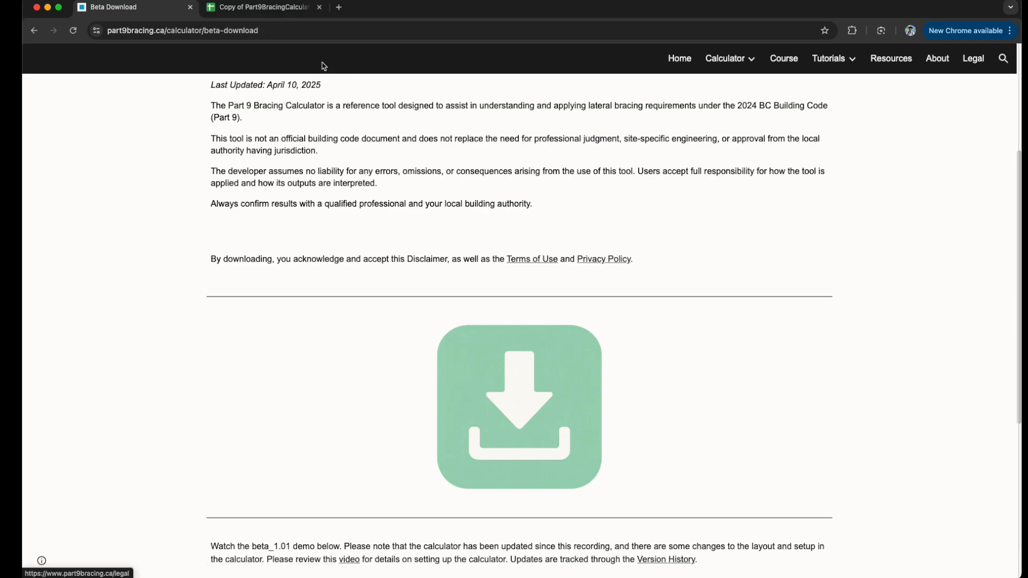
Step: Return to the calculator spreadsheet and read the optimizations note in the Calculator Feedback column of the (I-2) Bands sheet
click(270, 9)
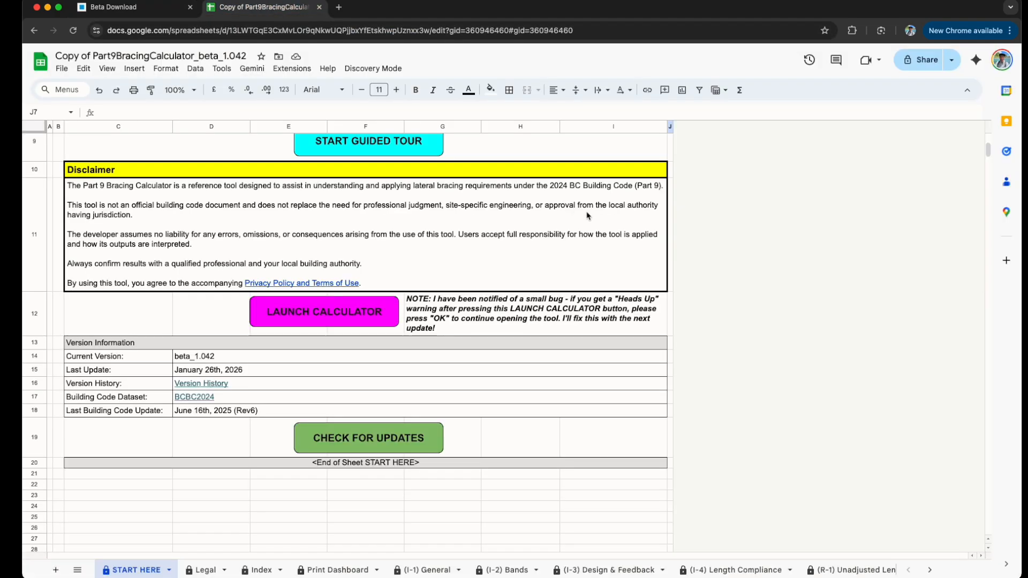
scroll(588, 215, up, 5)
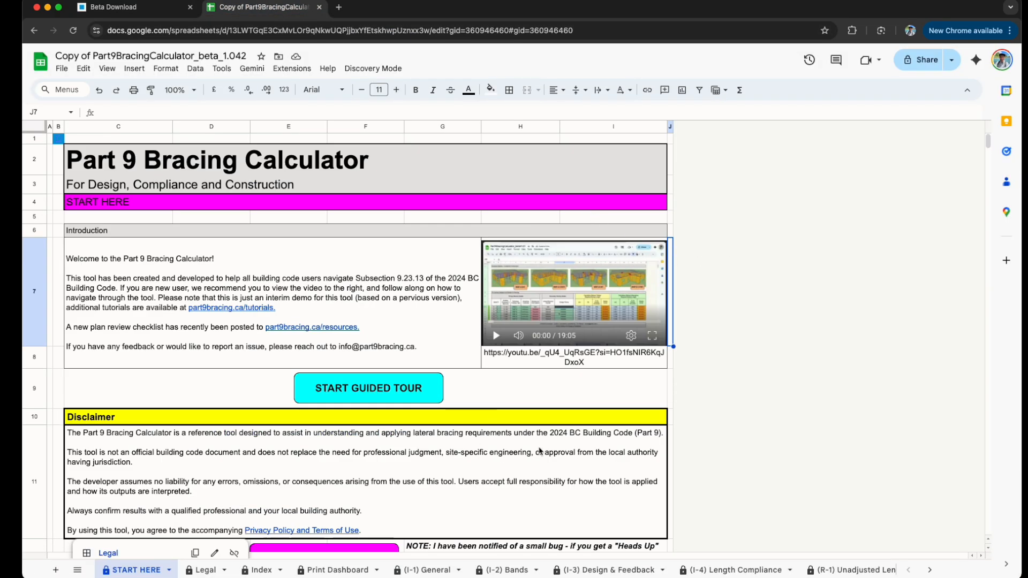
click(480, 573)
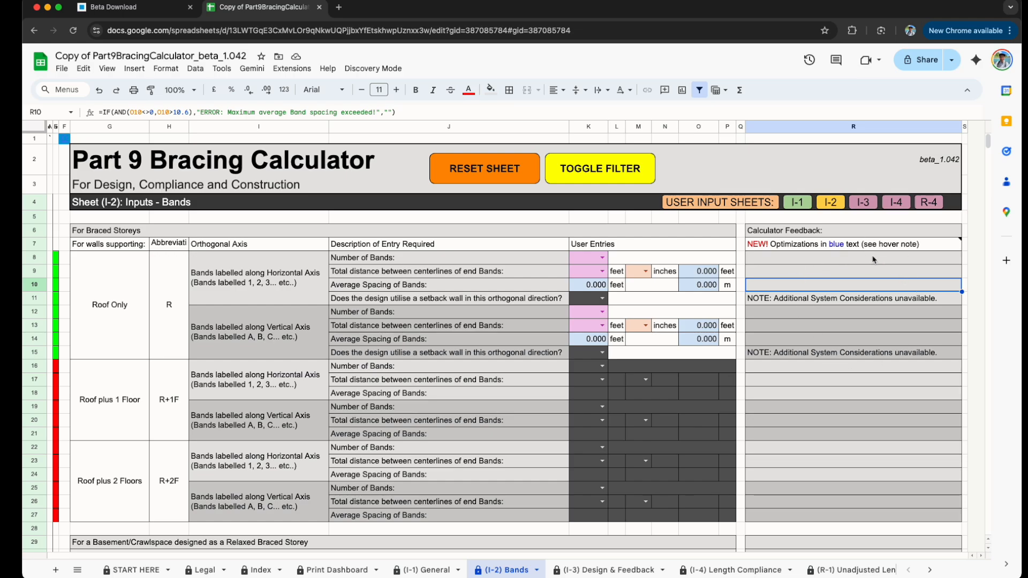
mouse_move(896, 241)
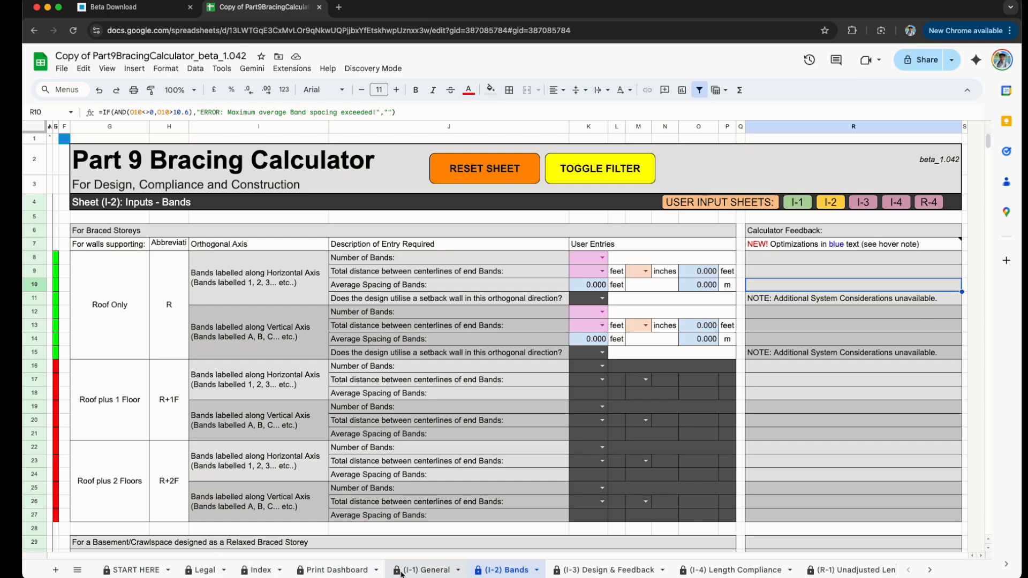
Step: Review the site conditions, overall building parameters and braced storey dimensions on the (I-1) General sheet
click(431, 570)
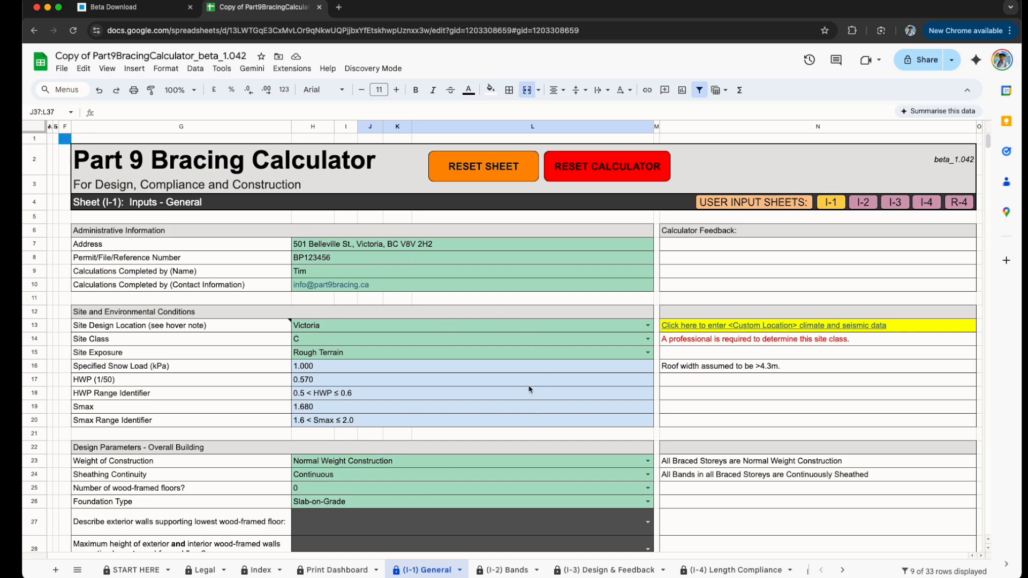
scroll(481, 348, down, 1)
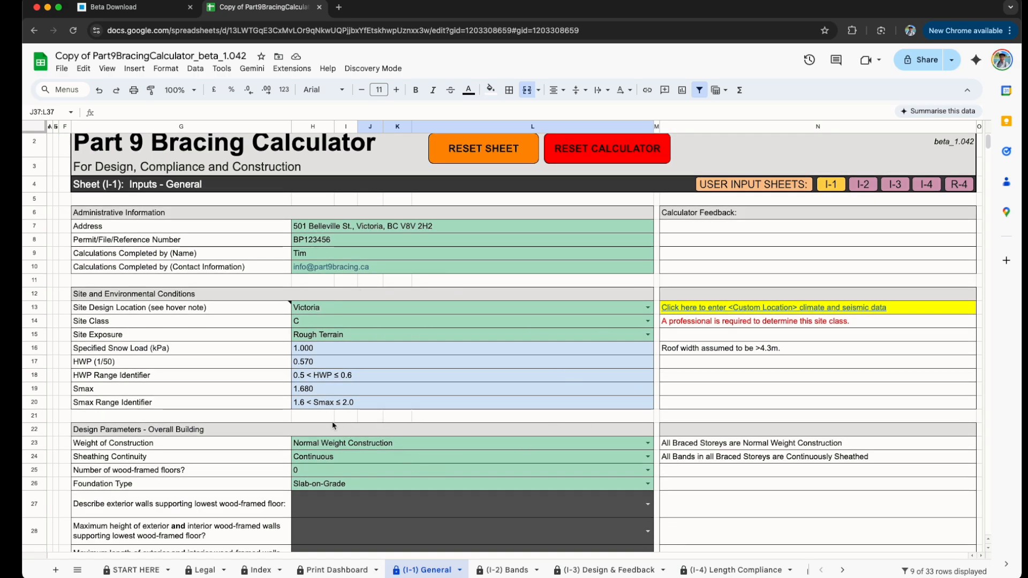
scroll(455, 459, down, 5)
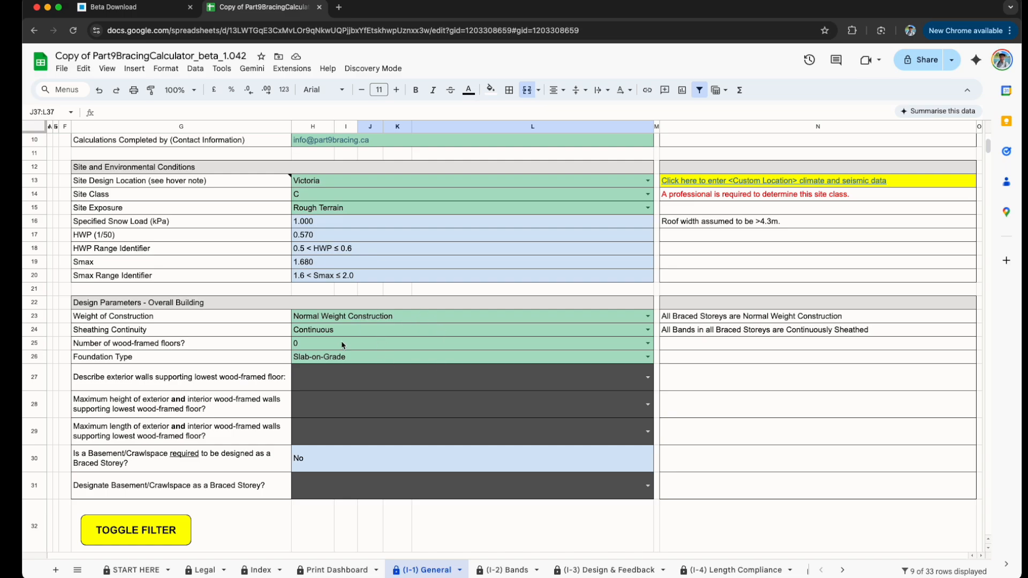
scroll(332, 361, down, 1)
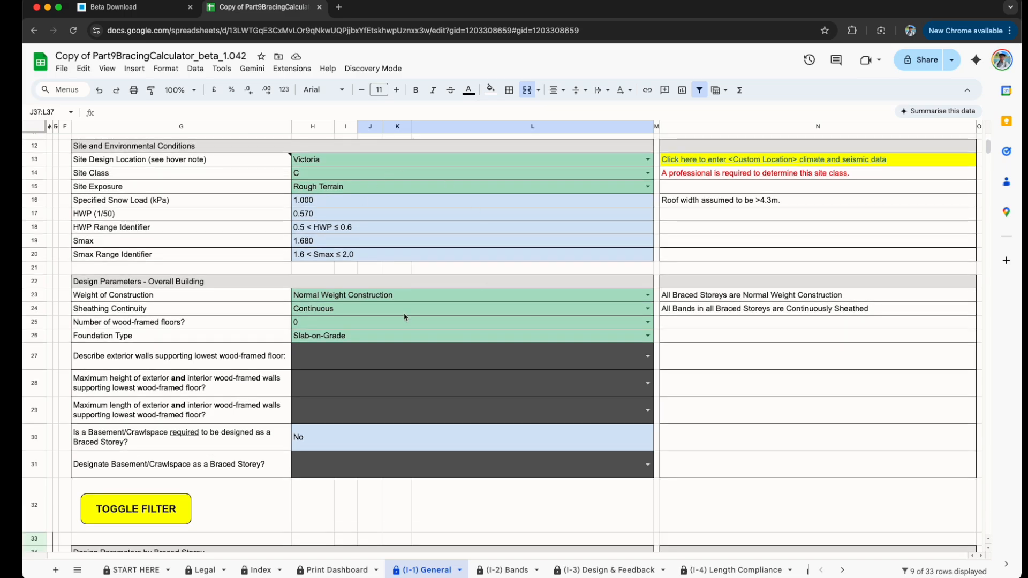
scroll(416, 349, down, 8)
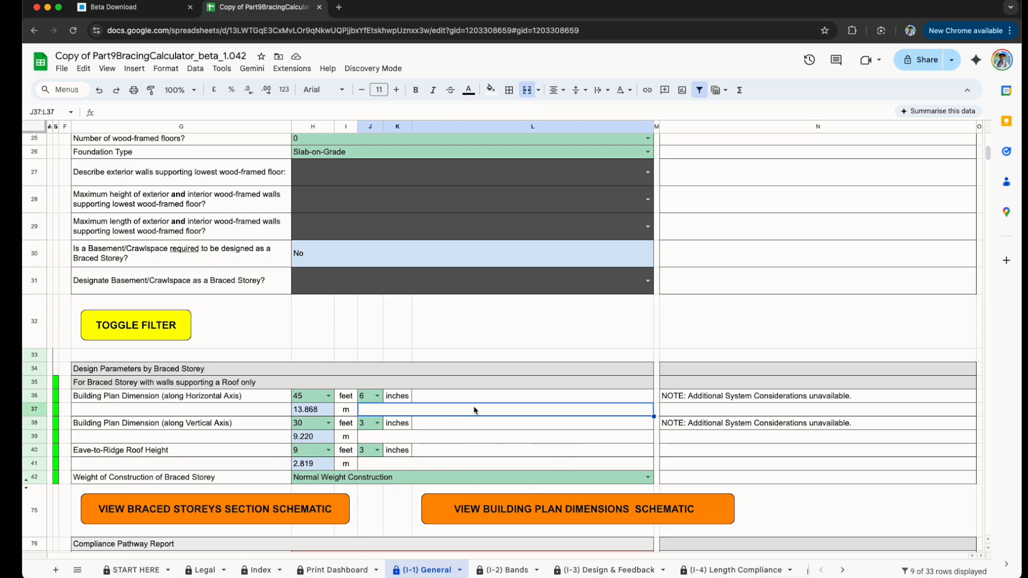
Step: Filter the (I-2) Bands sheet to the Roof Only rows and set the horizontal axis to 4 bands over 45 feet
click(509, 572)
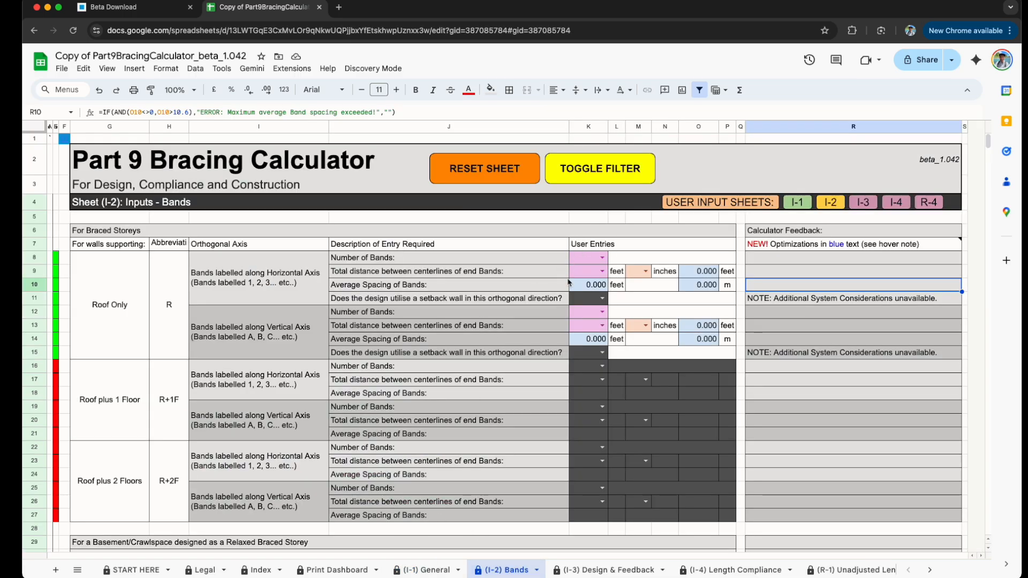
click(588, 169)
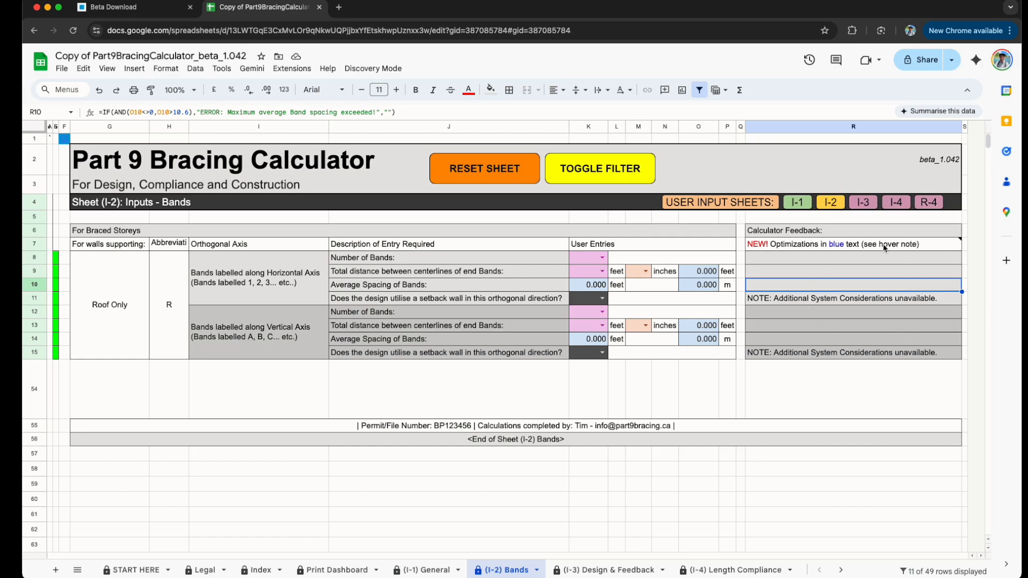
click(602, 257)
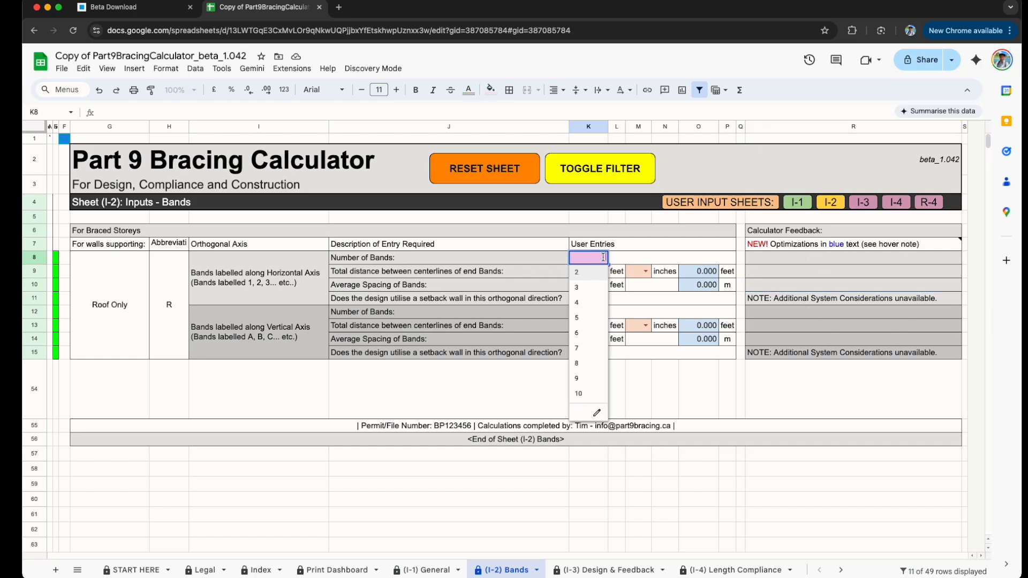
click(595, 303)
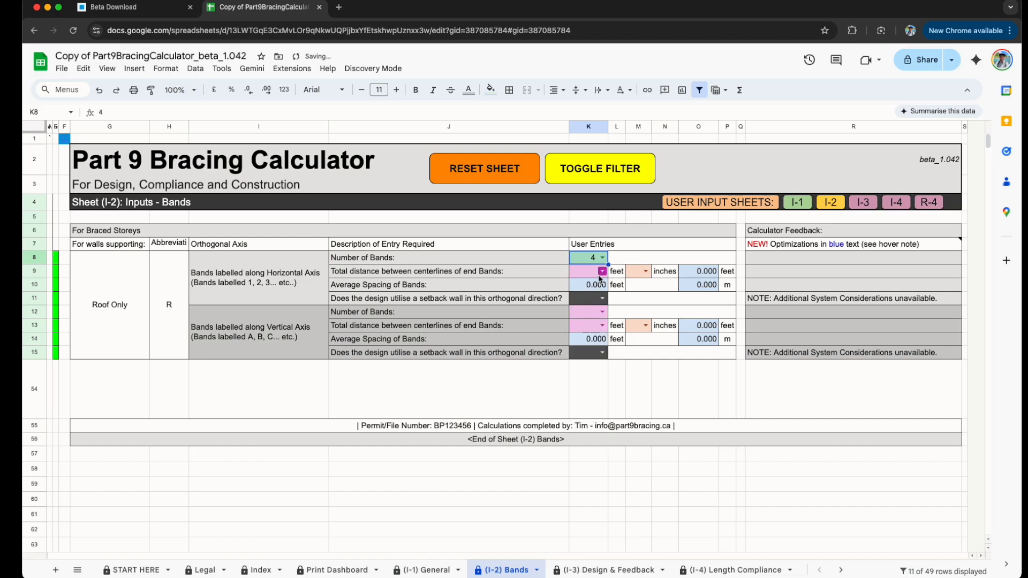
click(600, 273)
text(45)
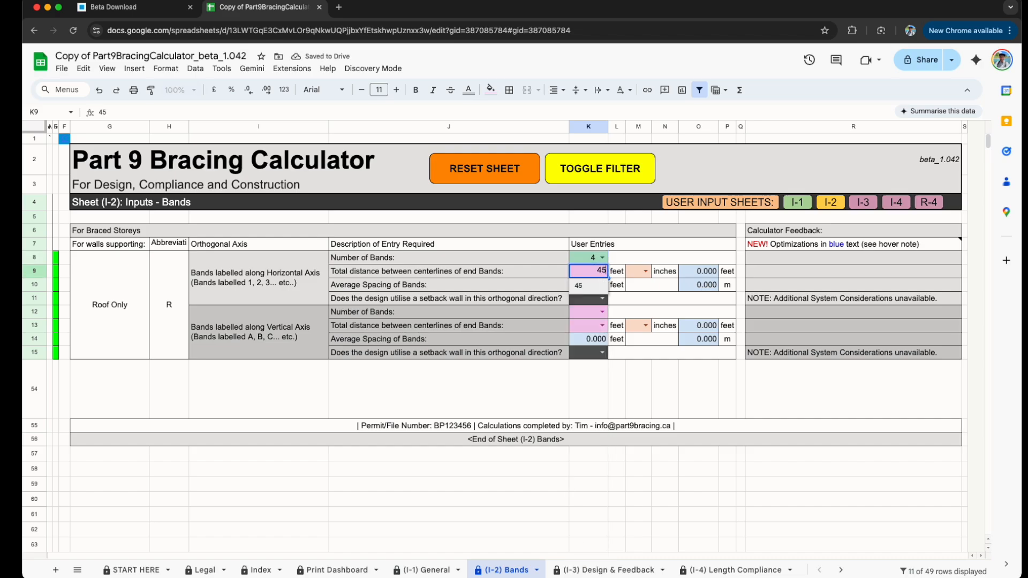
key(Return)
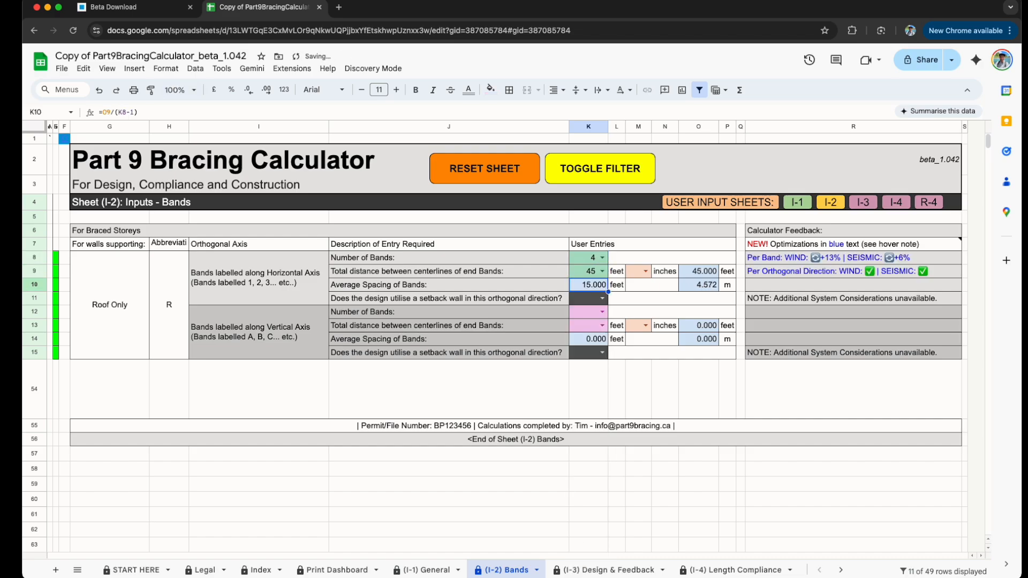
Step: Set the Roof Only vertical axis to 3 bands with 30 feet between the centerlines of the end bands
click(586, 313)
text(3)
key(Return)
click(586, 328)
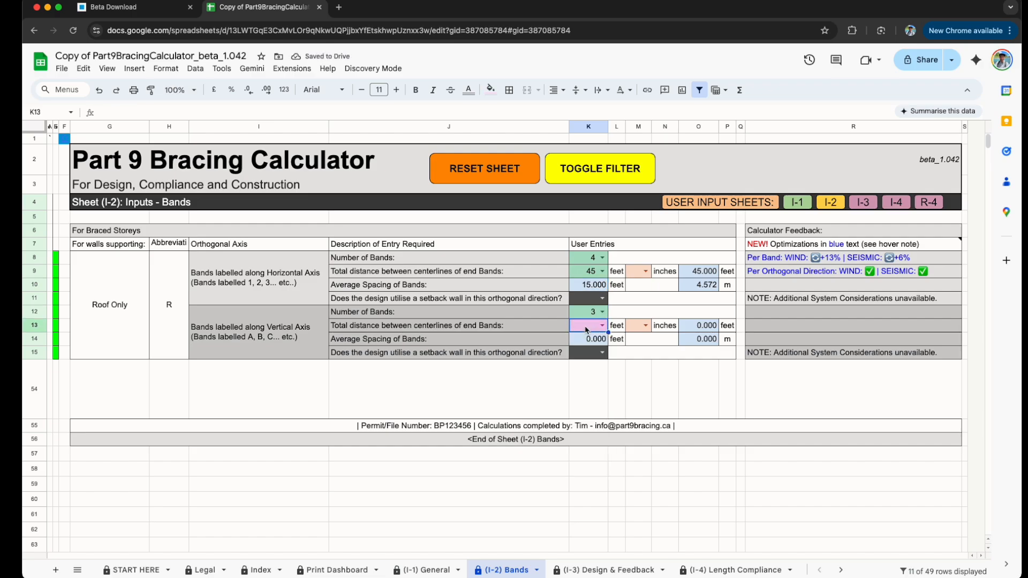
text(30)
key(Return)
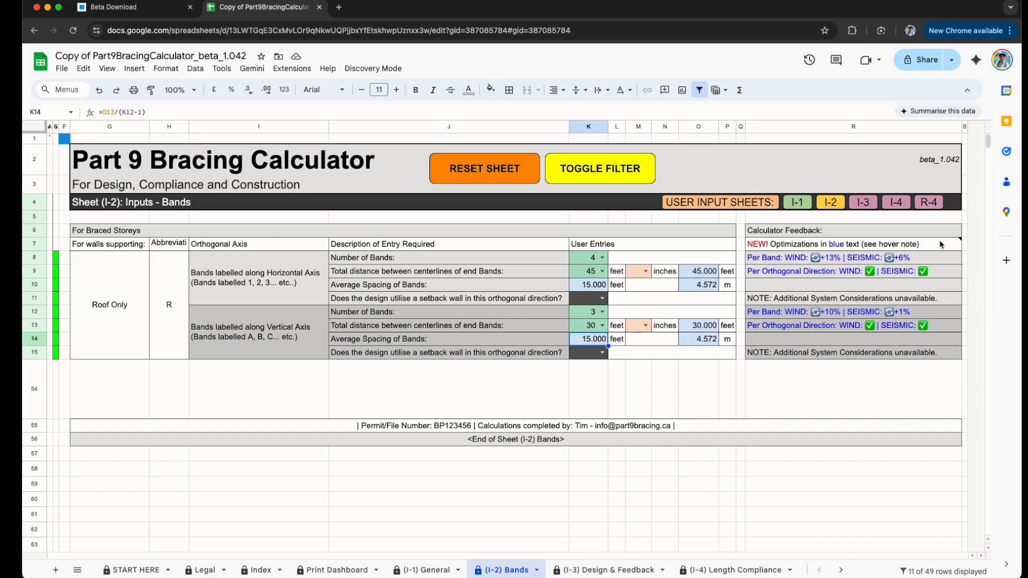
Step: Read the optimizations hover note and set the Roof Only horizontal-axis number of bands to 5
mouse_move(947, 247)
drag(735, 352, 737, 406)
click(603, 259)
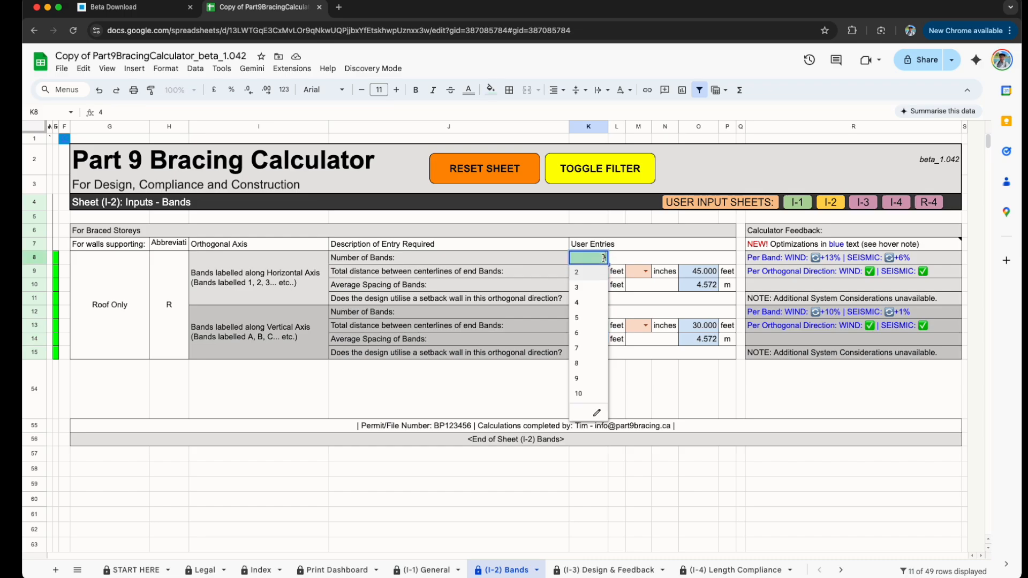
click(587, 317)
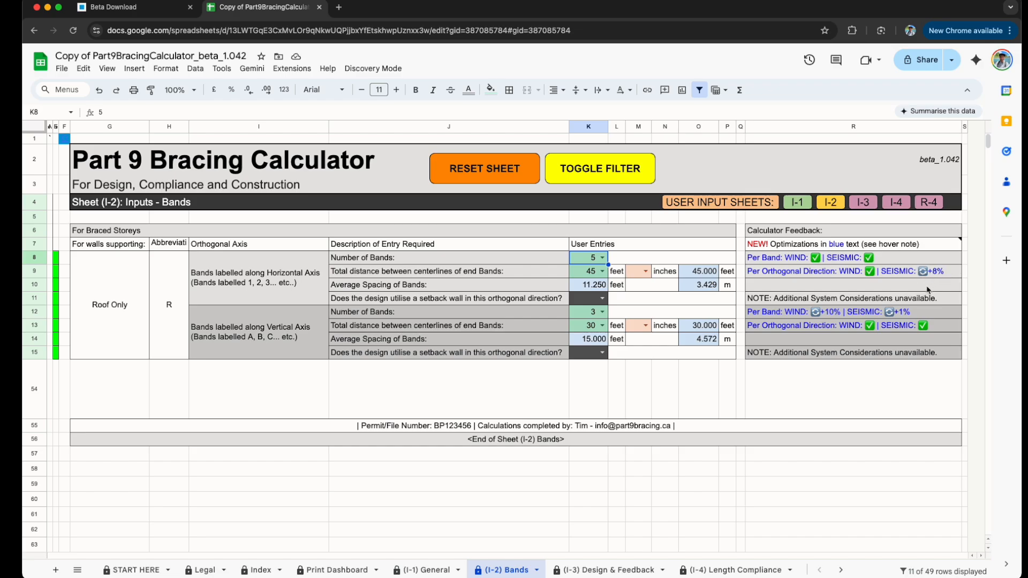
Step: Try 4 bands along the vertical axis and examine the required bracing lengths on the (I-3) Design & Feedback sheet
click(603, 312)
click(599, 362)
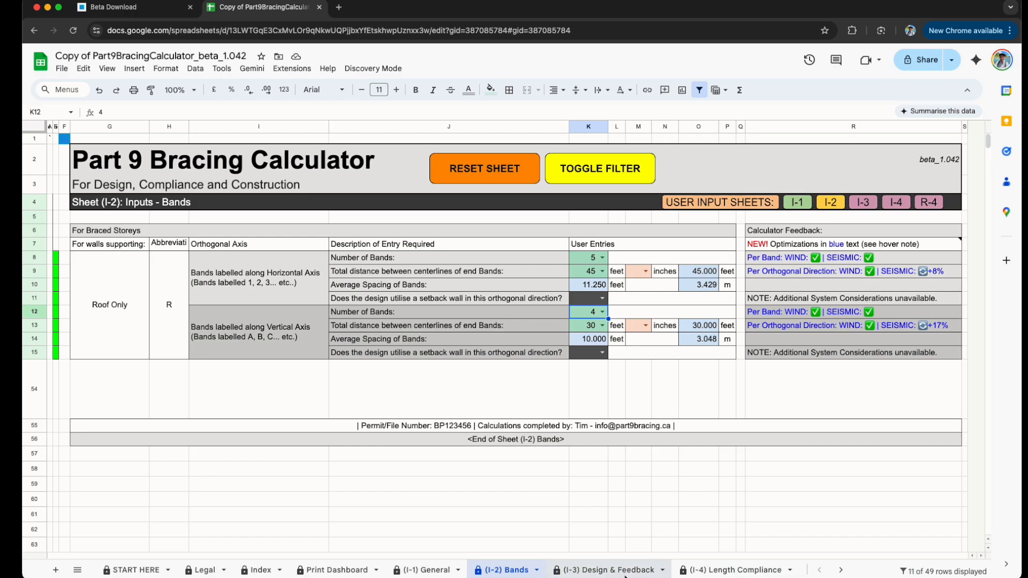
click(595, 572)
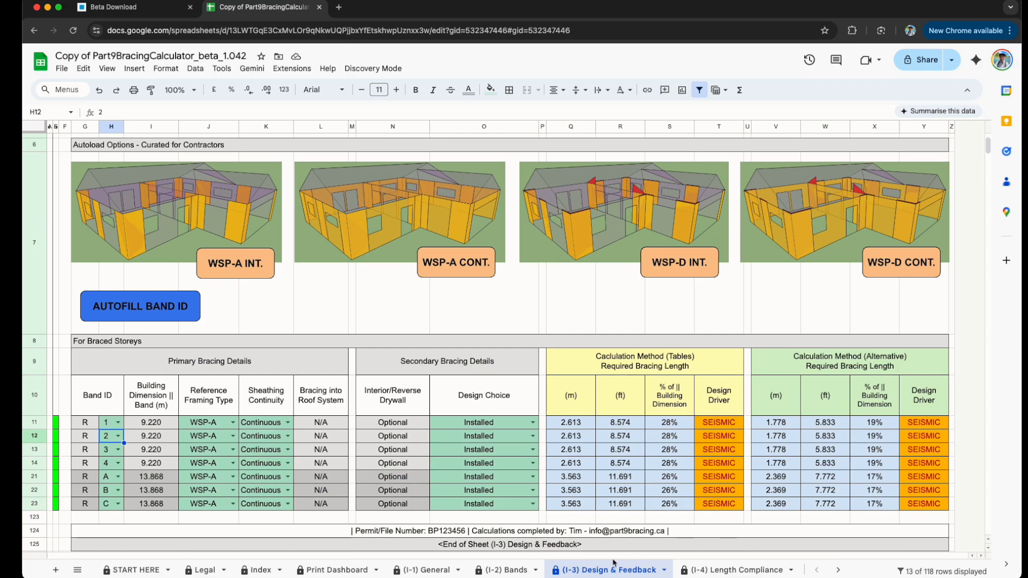
click(508, 570)
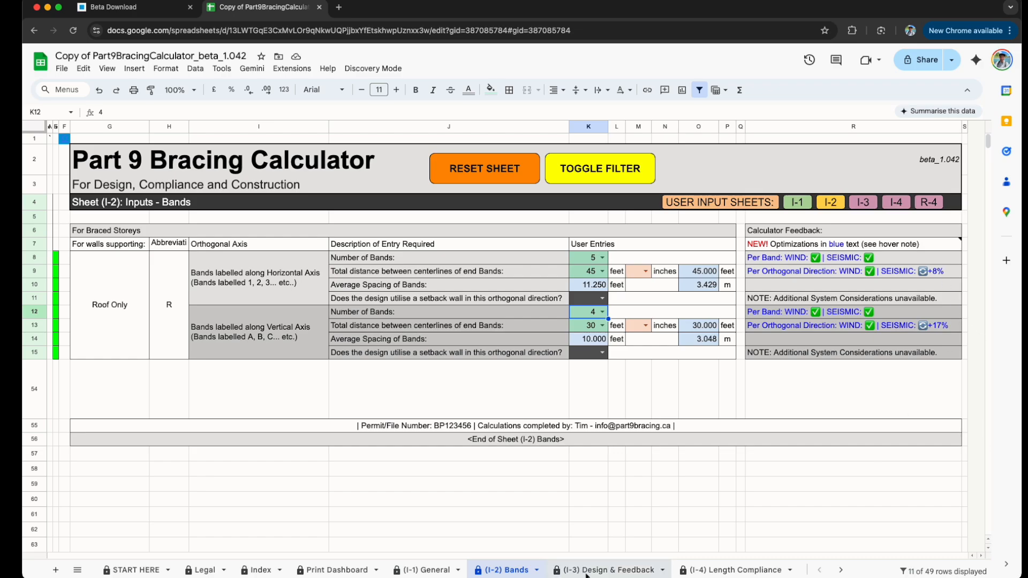
click(608, 569)
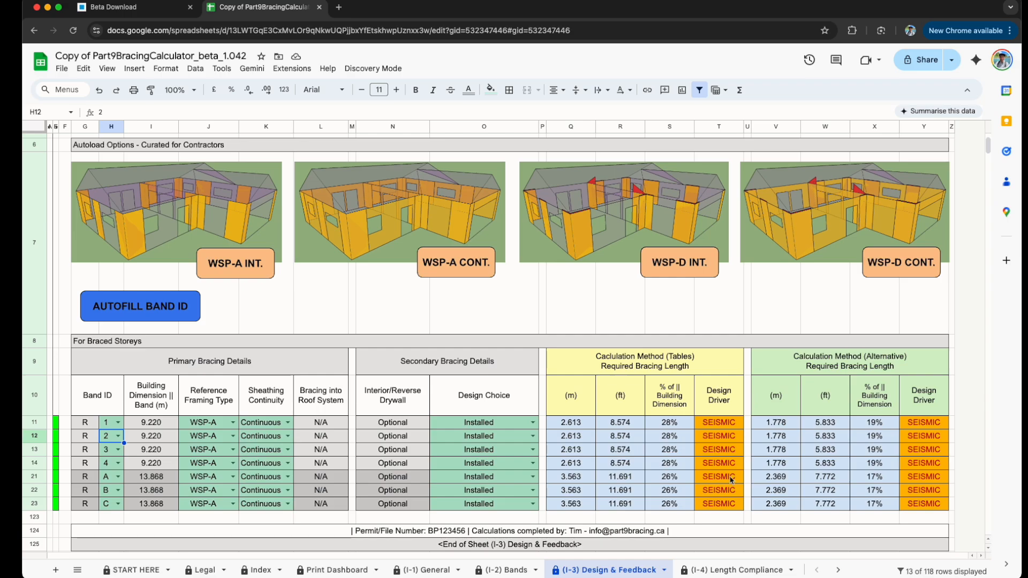
click(505, 569)
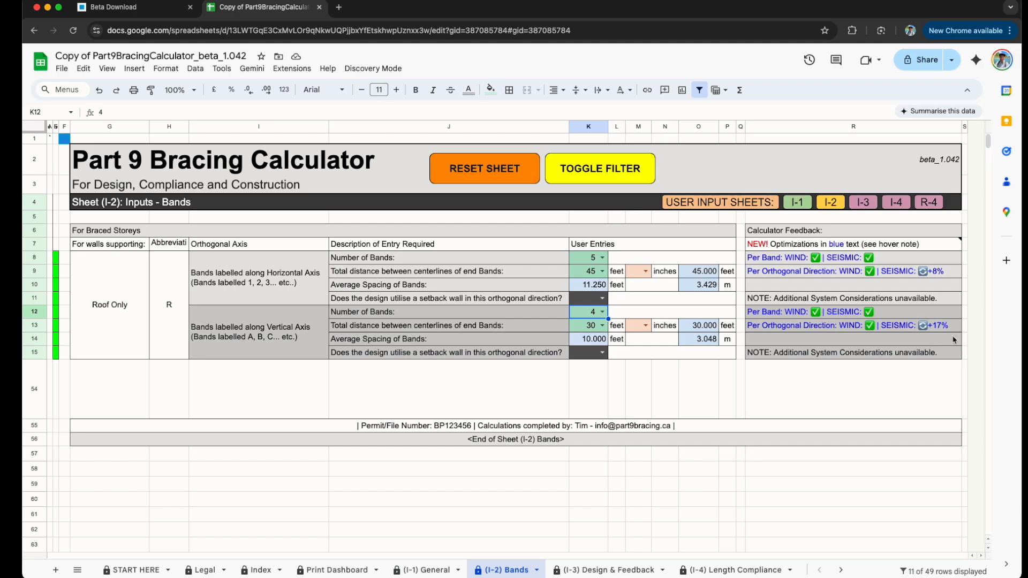
Step: Compare the feedback for 3 and 4 bands along the Roof Only vertical axis, leaving the number of bands at 3
click(603, 315)
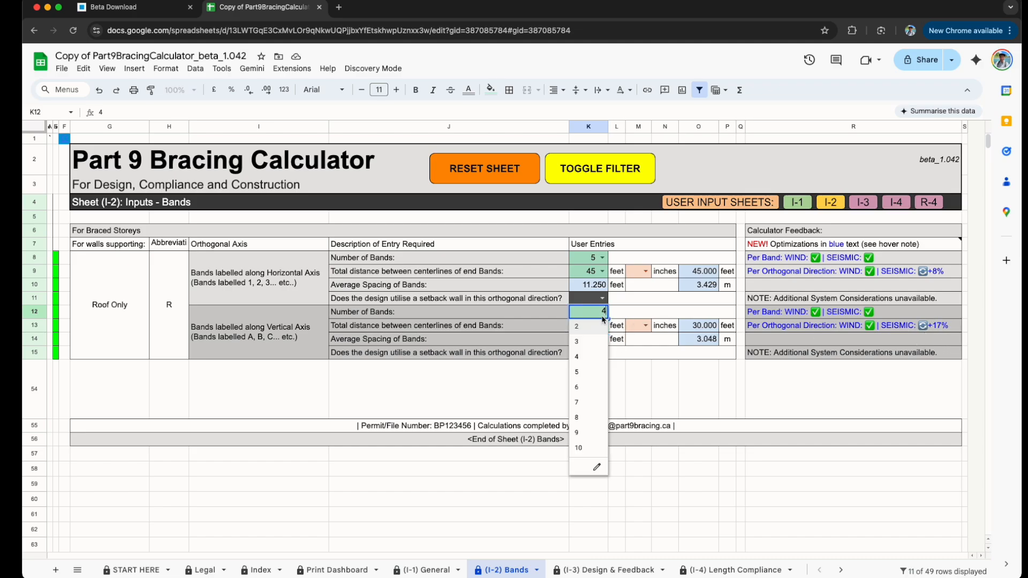
click(589, 347)
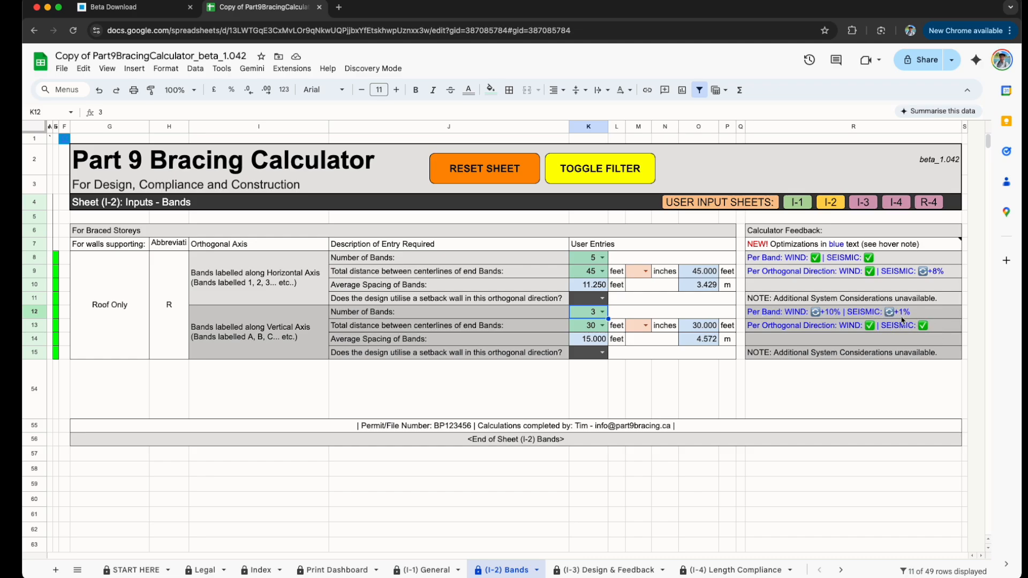
click(602, 312)
click(592, 360)
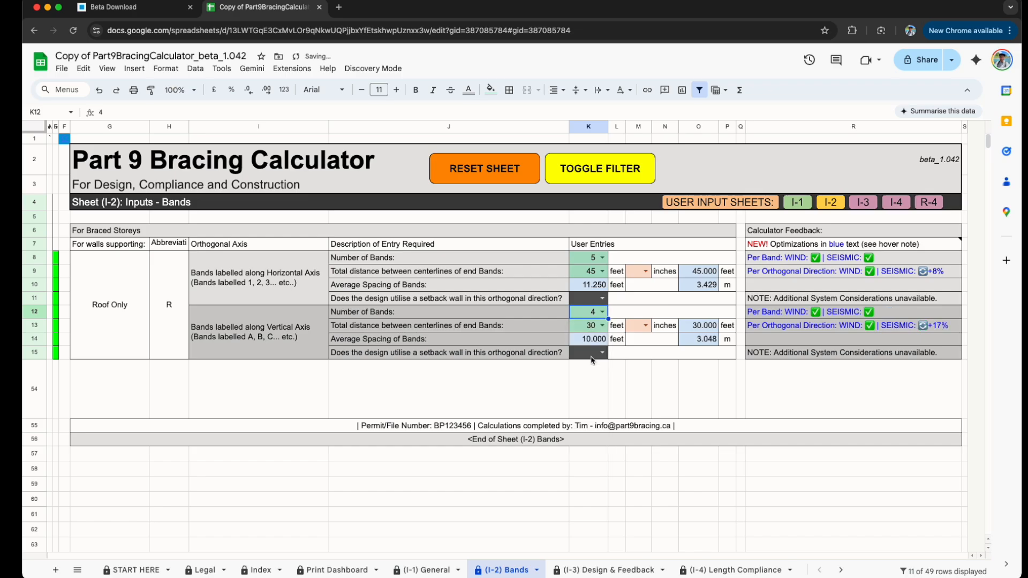
click(602, 311)
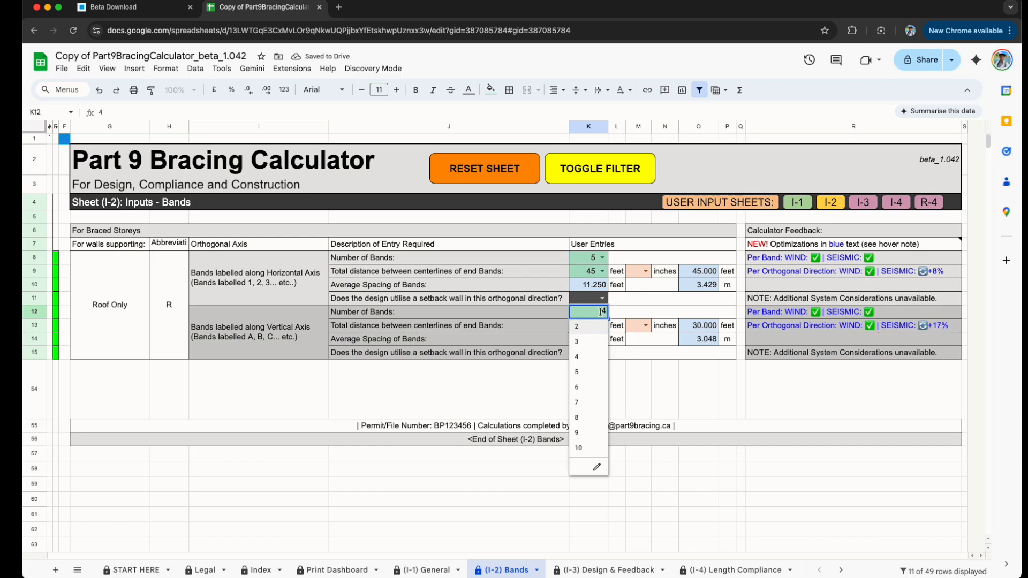
click(592, 343)
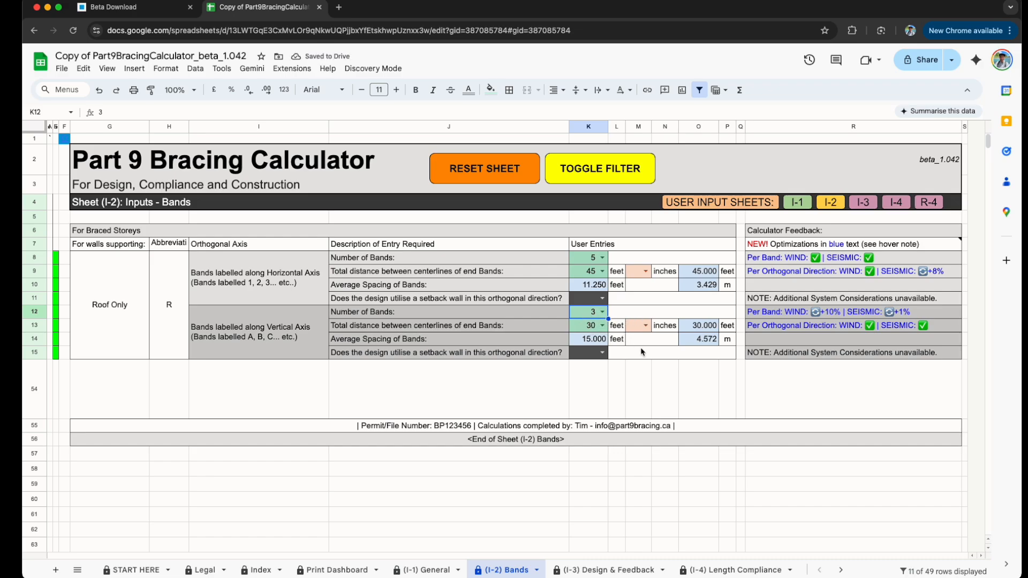
Step: Check the required bracing lengths for bands A to C on the (I-3) Design & Feedback sheet and return to (I-2) Bands
click(610, 569)
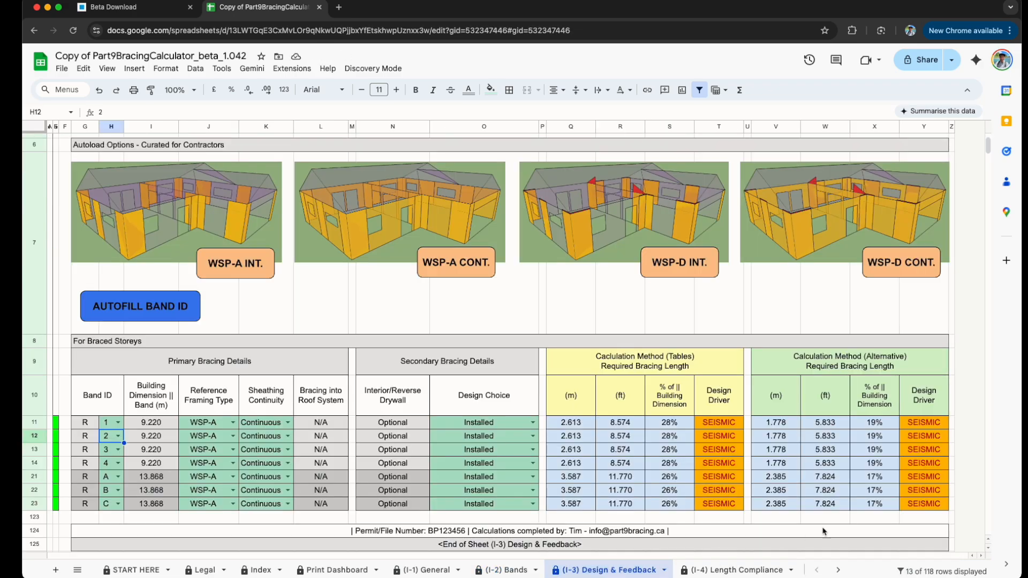
scroll(418, 387, down, 1)
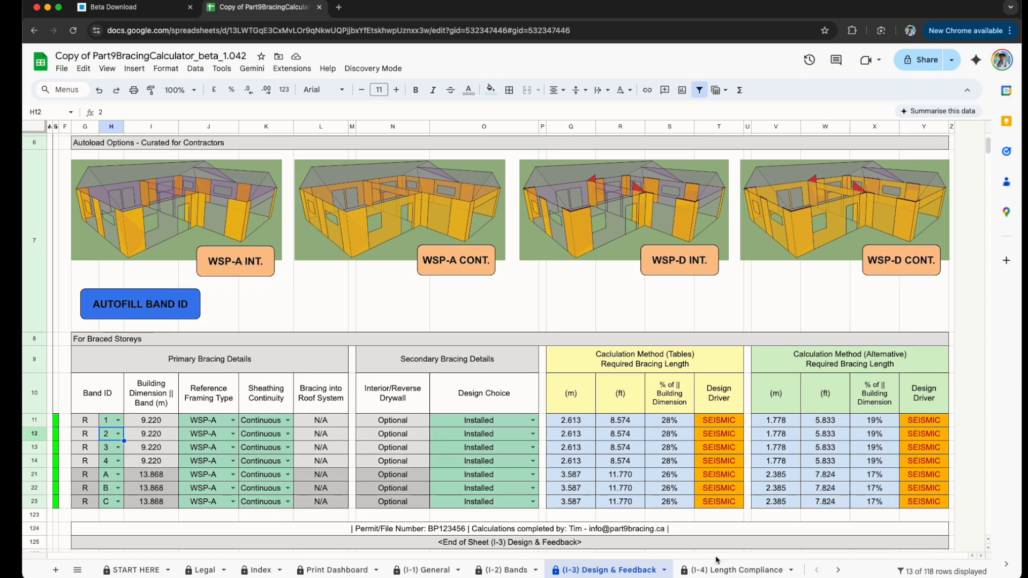
click(506, 569)
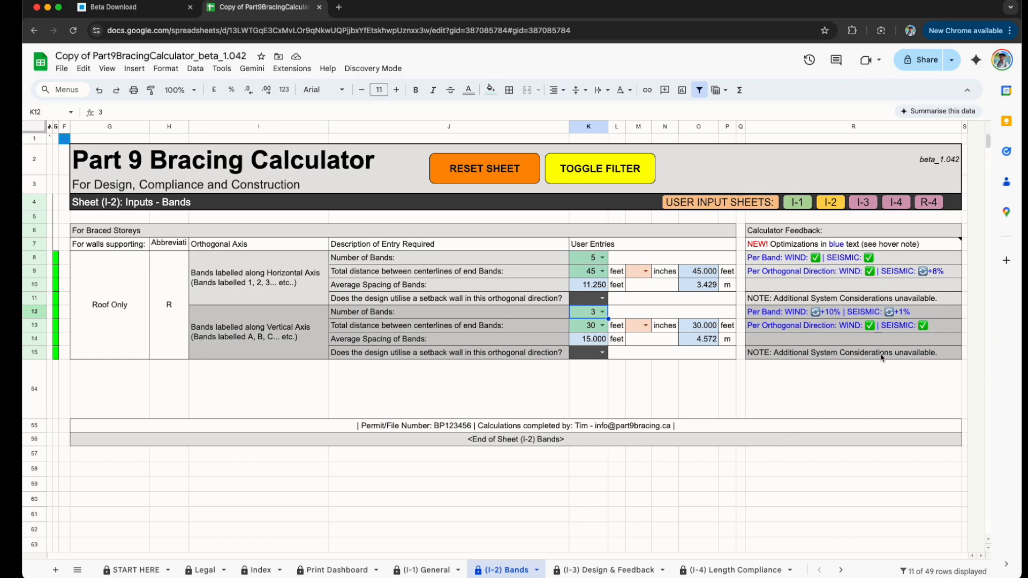
click(771, 426)
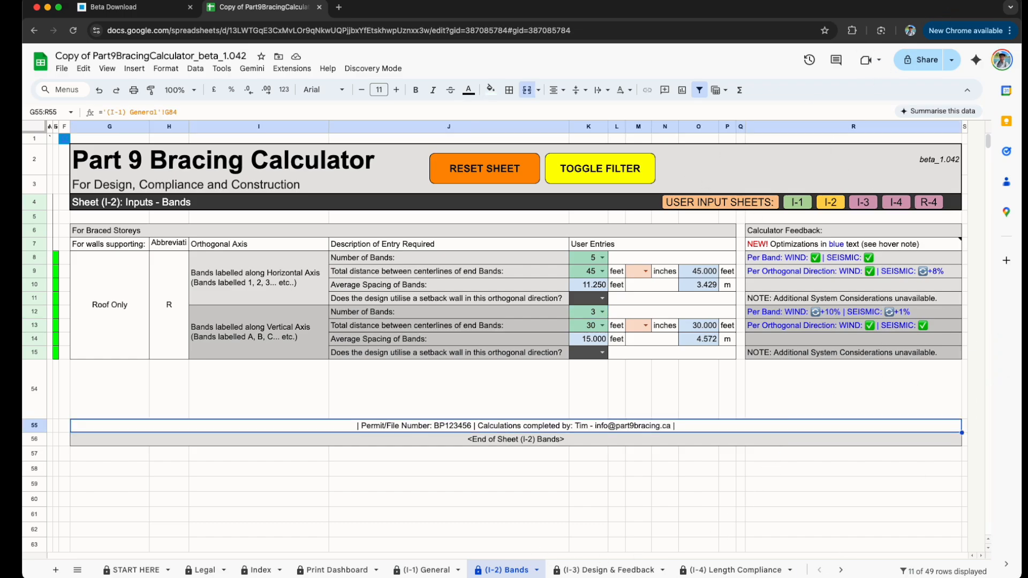